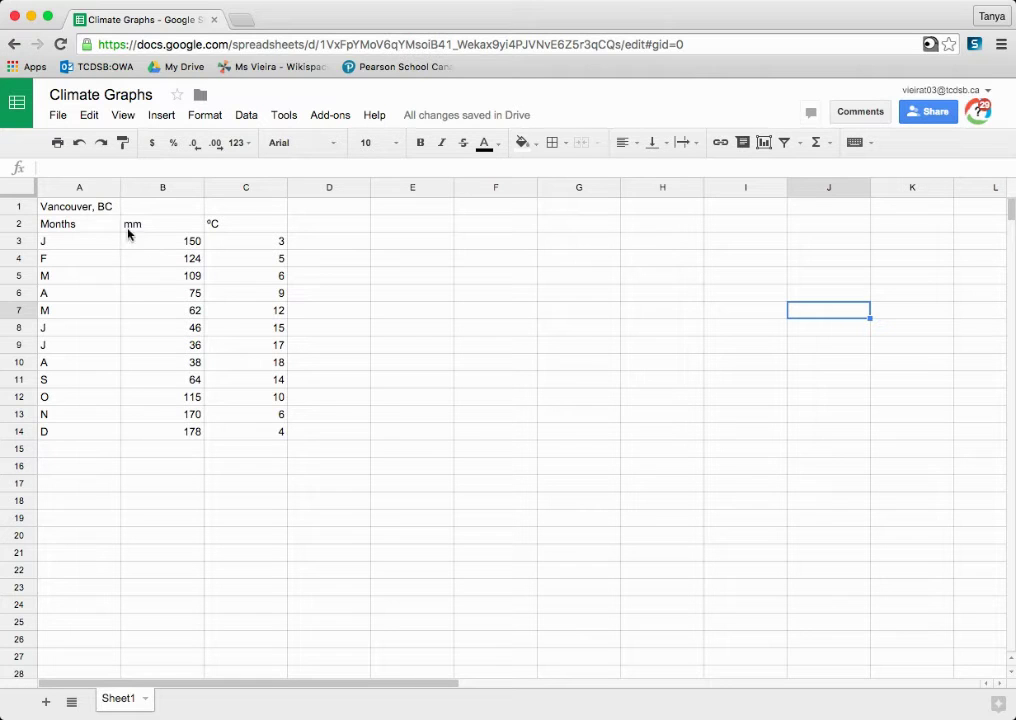
Review the title and the Months, mm and °C columns, then select A2:C14 as the chart range.
{"action": "left_click", "coordinate": [97, 211]}
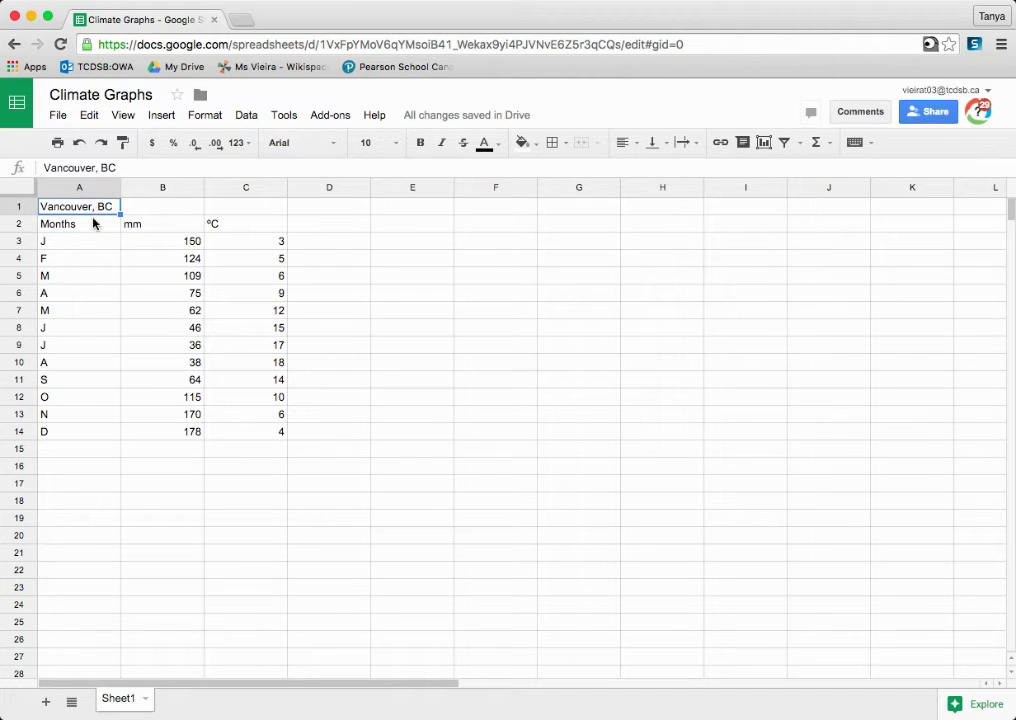
{"action": "left_click", "coordinate": [95, 223]}
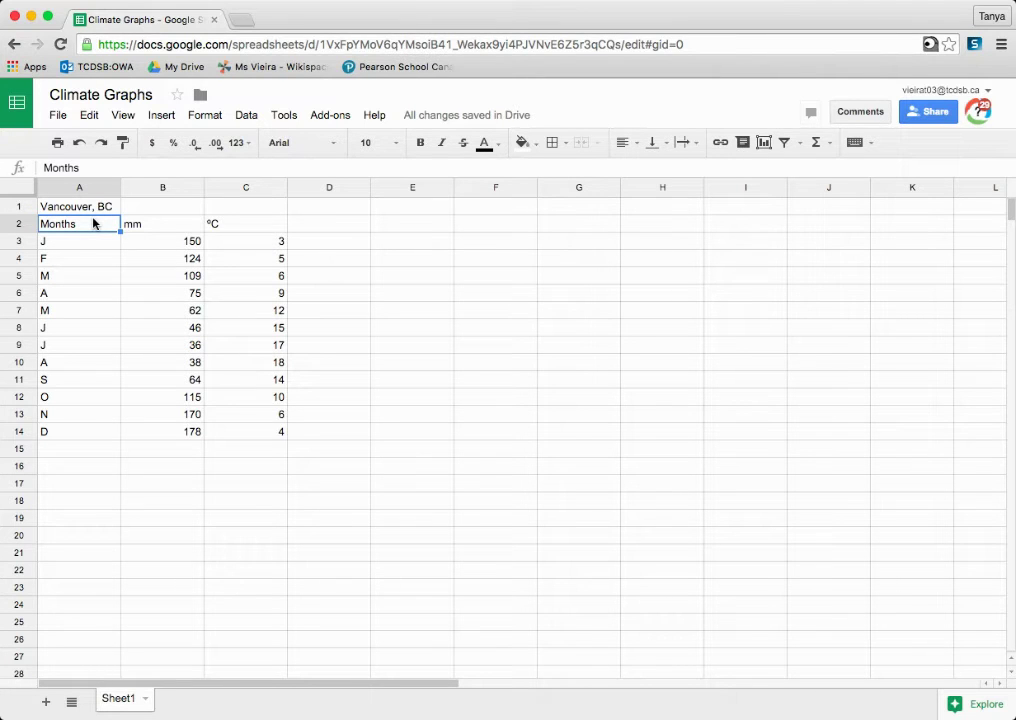
{"action": "left_click", "coordinate": [89, 234]}
{"action": "left_click_drag", "start_coordinate": [89, 234], "coordinate": [82, 432]}
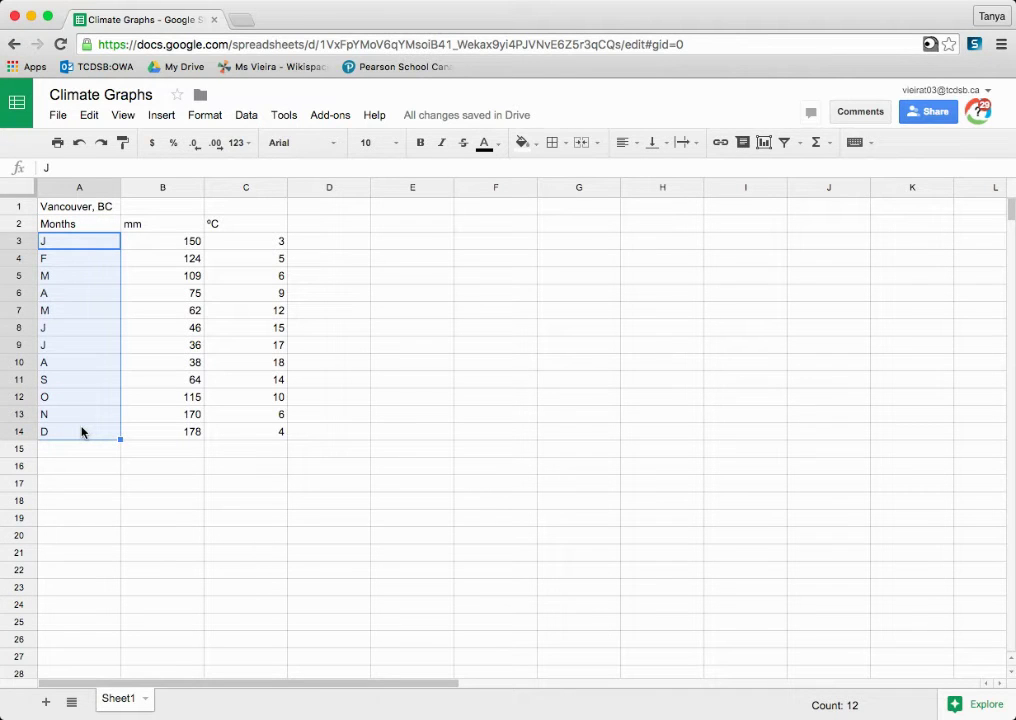
{"action": "left_click", "coordinate": [172, 229]}
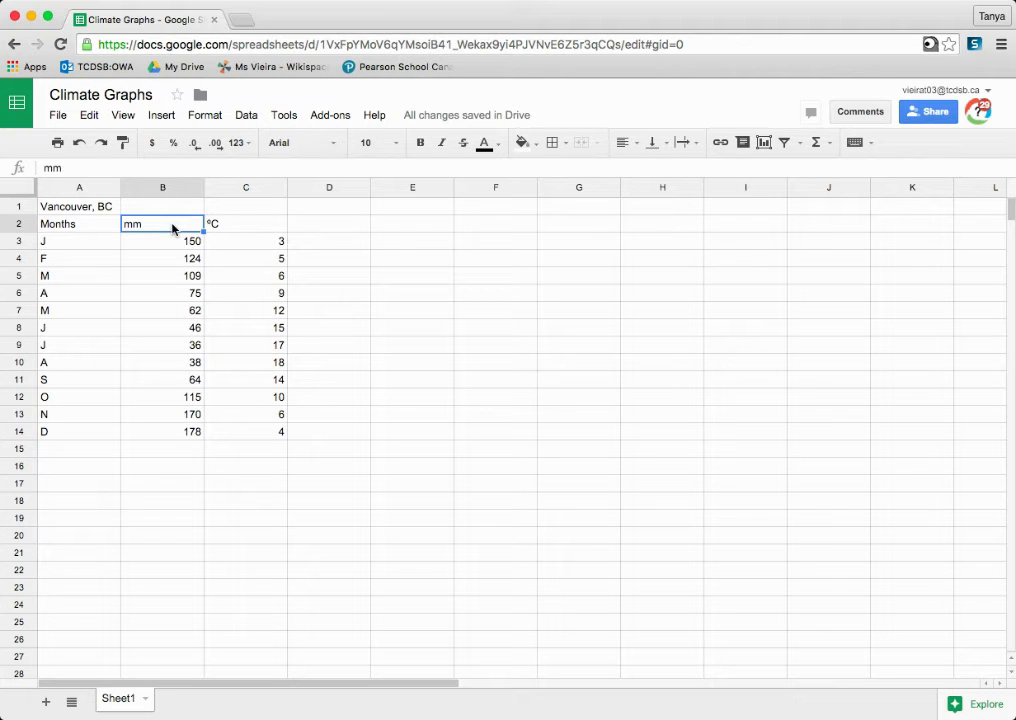
{"action": "left_click_drag", "start_coordinate": [172, 240], "coordinate": [167, 431]}
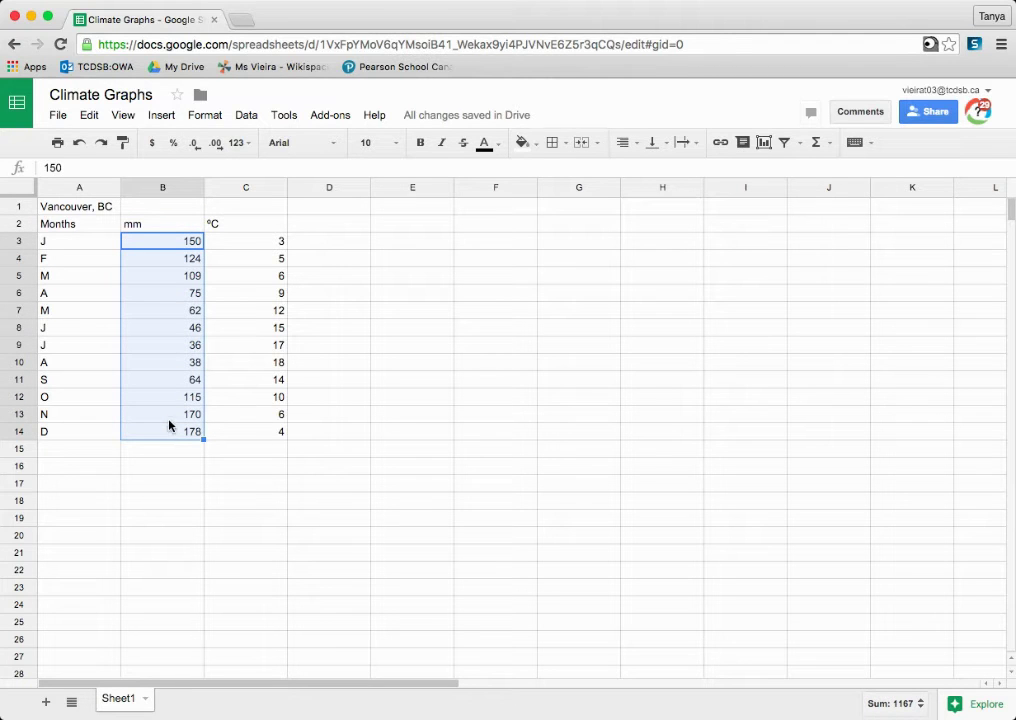
{"action": "left_click", "coordinate": [264, 230]}
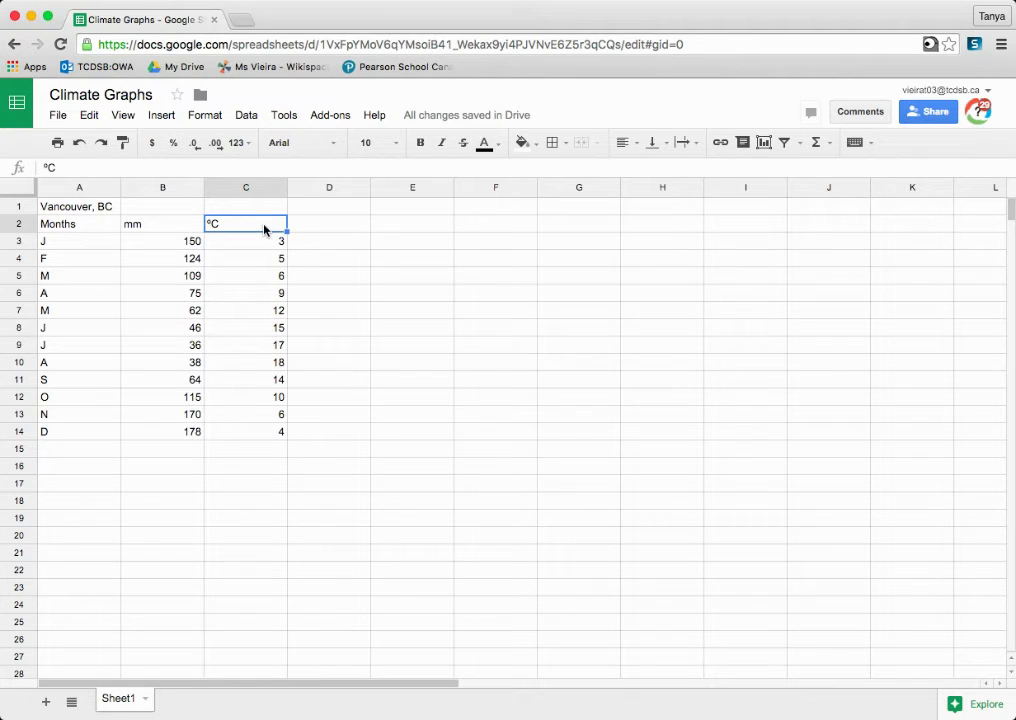
{"action": "left_click_drag", "start_coordinate": [265, 239], "coordinate": [267, 432]}
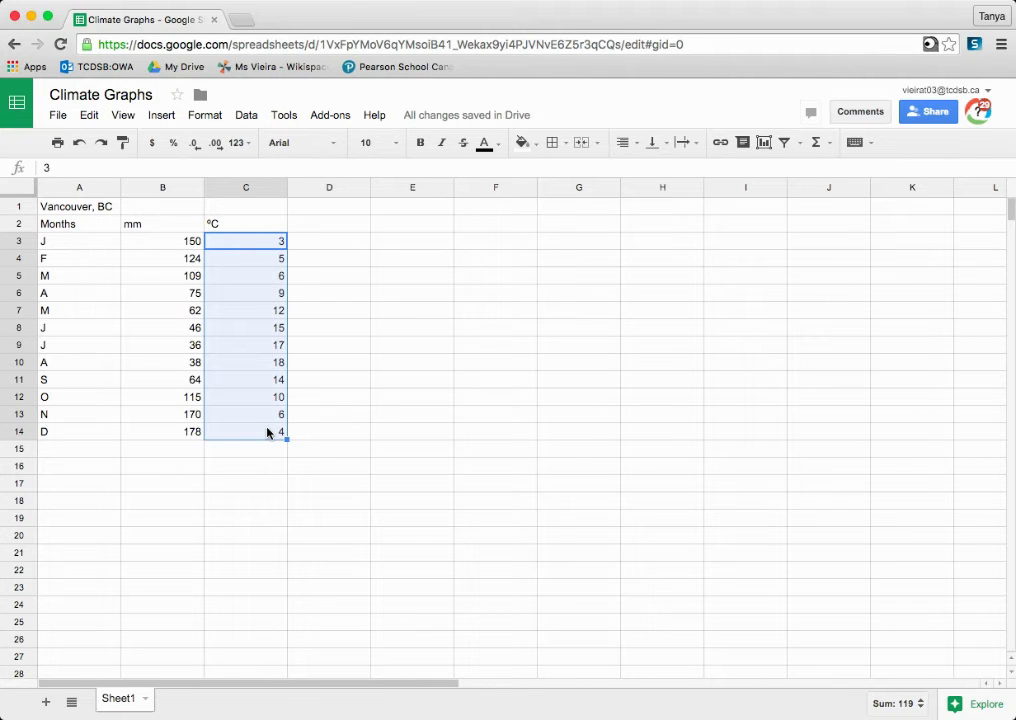
{"action": "left_click", "coordinate": [60, 225]}
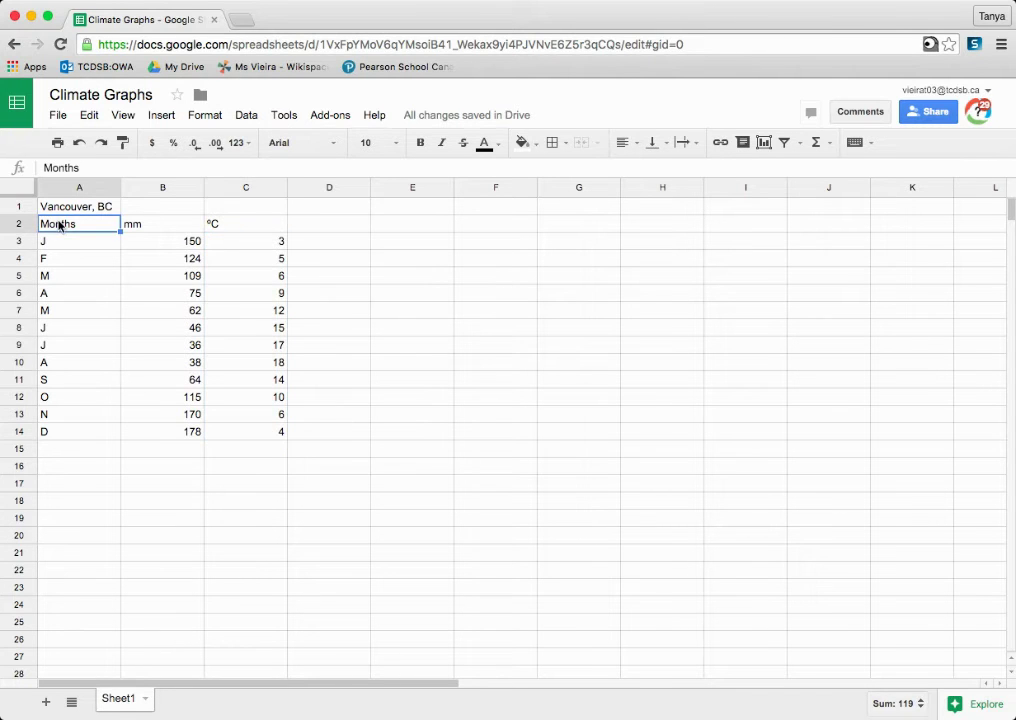
{"action": "left_click_drag", "start_coordinate": [60, 225], "coordinate": [256, 431]}
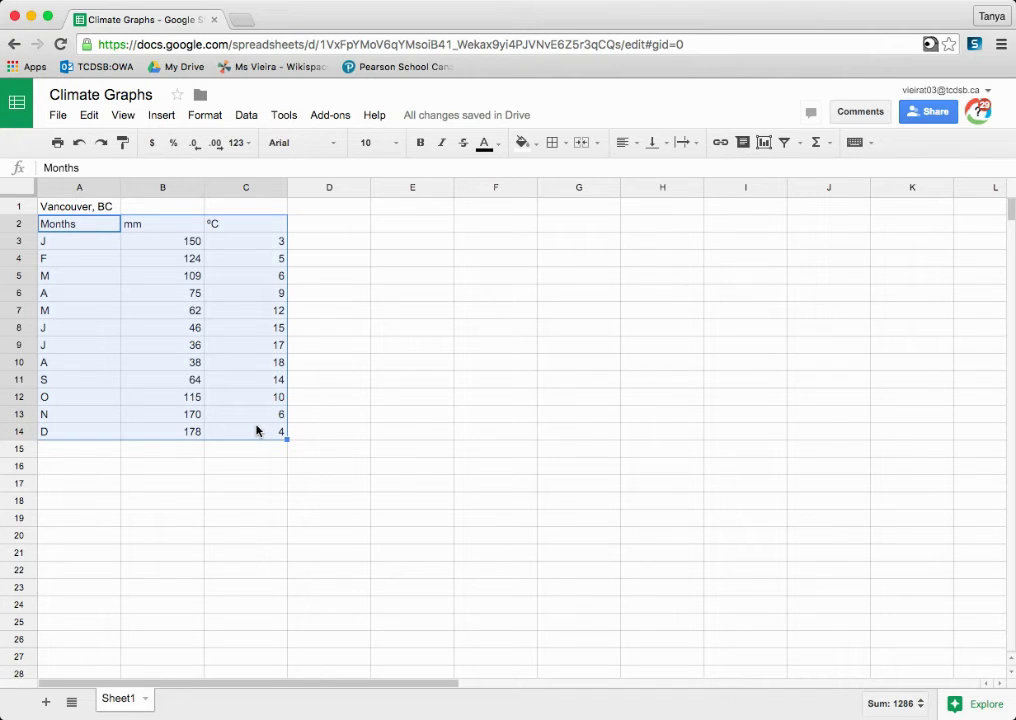
Insert a chart from A2:C14 and make it a combo chart with mm bars and a °C line.
{"action": "left_click", "coordinate": [765, 143]}
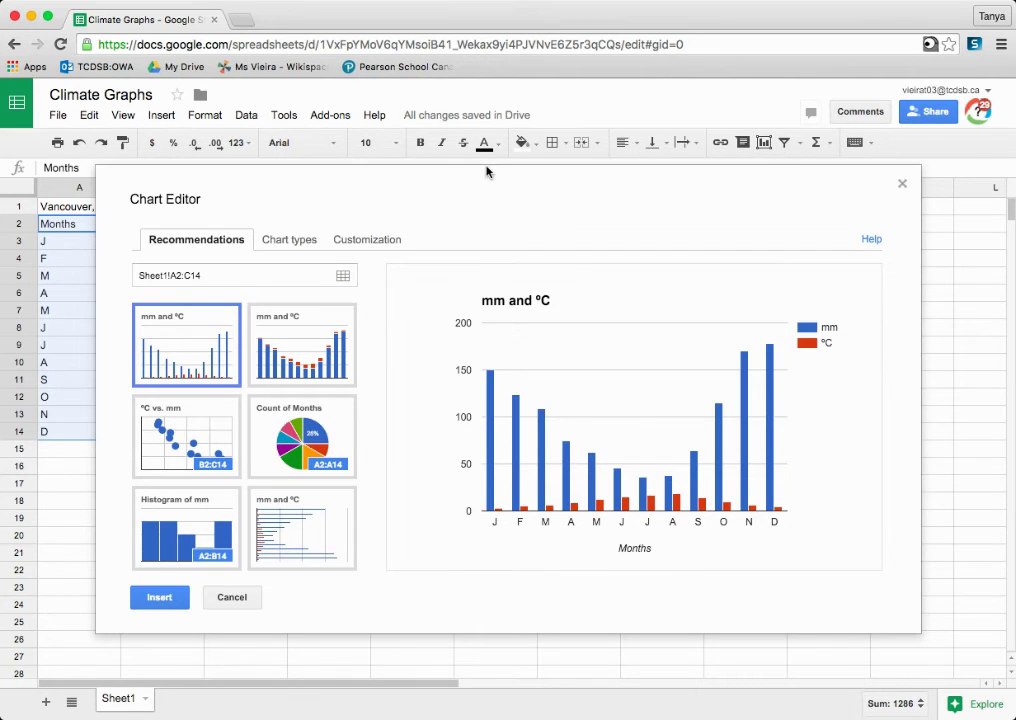
{"action": "left_click", "coordinate": [304, 240]}
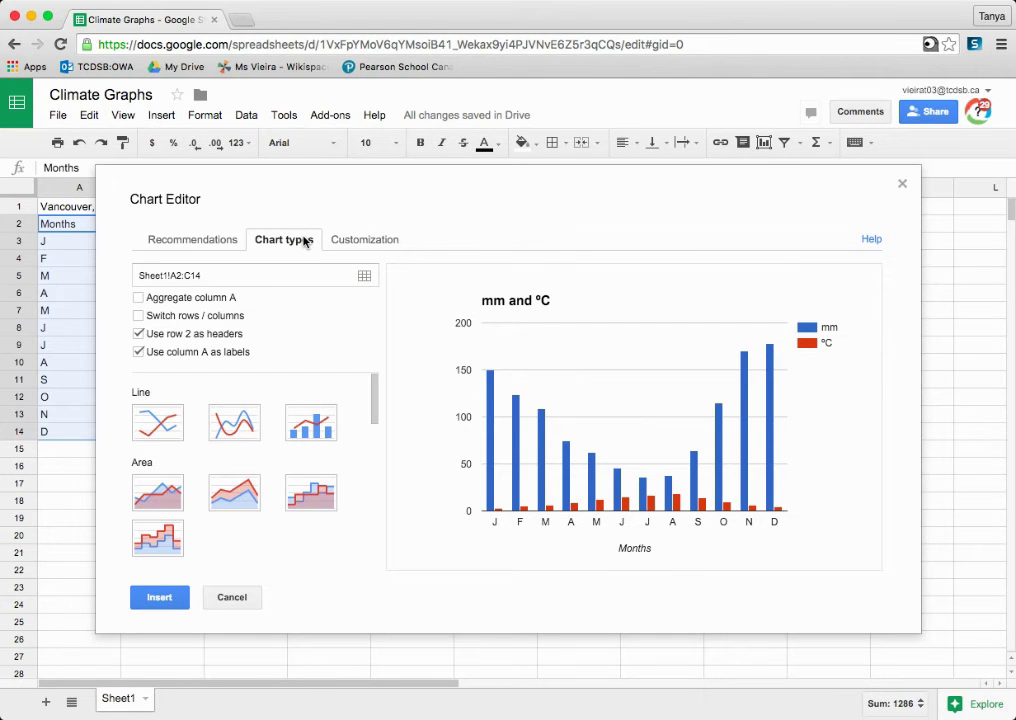
{"action": "left_click", "coordinate": [327, 436]}
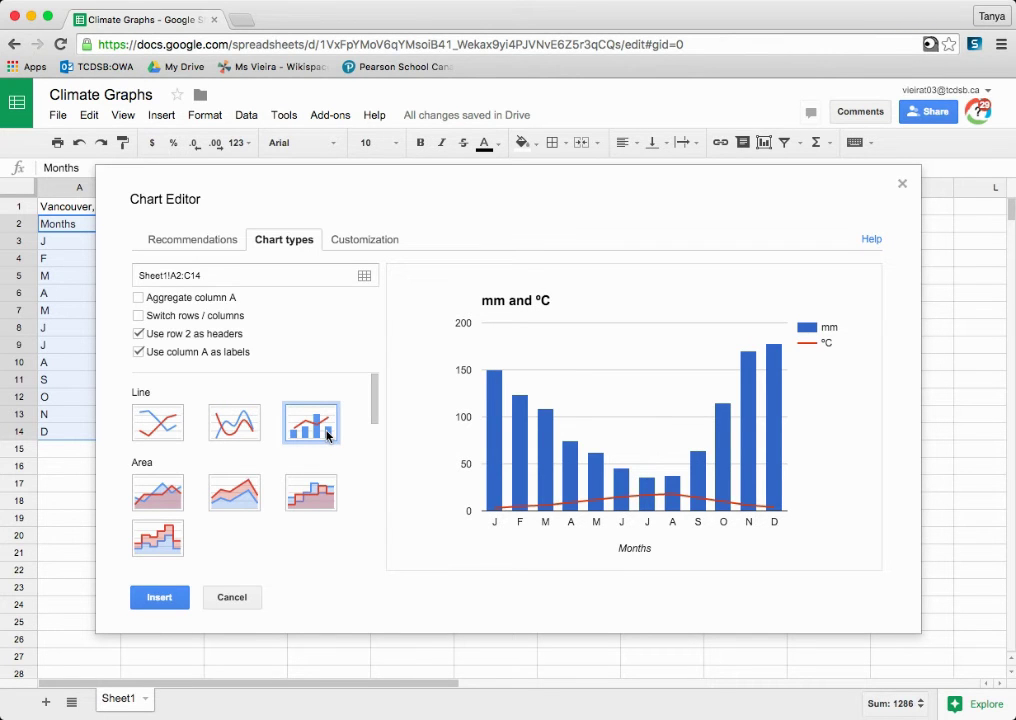
{"action": "left_click", "coordinate": [362, 238]}
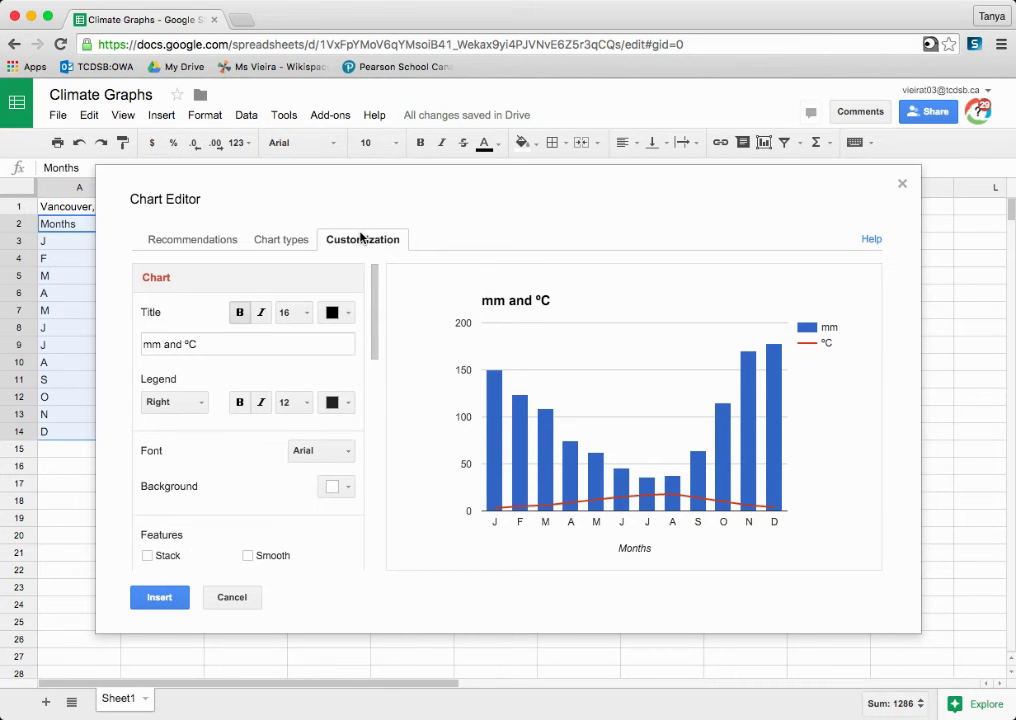
Change the chart title to 'Vancouver, BC'.
{"action": "left_click", "coordinate": [252, 343]}
{"action": "key", "text": "BackSpace"}
{"action": "key", "text": "BackSpace"}
{"action": "key", "text": "BackSpace"}
{"action": "key", "text": "BackSpace"}
{"action": "key", "text": "BackSpace"}
{"action": "key", "text": "BackSpace"}
{"action": "key", "text": "BackSpace"}
{"action": "key", "text": "BackSpace"}
{"action": "key", "text": "BackSpace"}
{"action": "type", "text": "Vancouver, BC"}
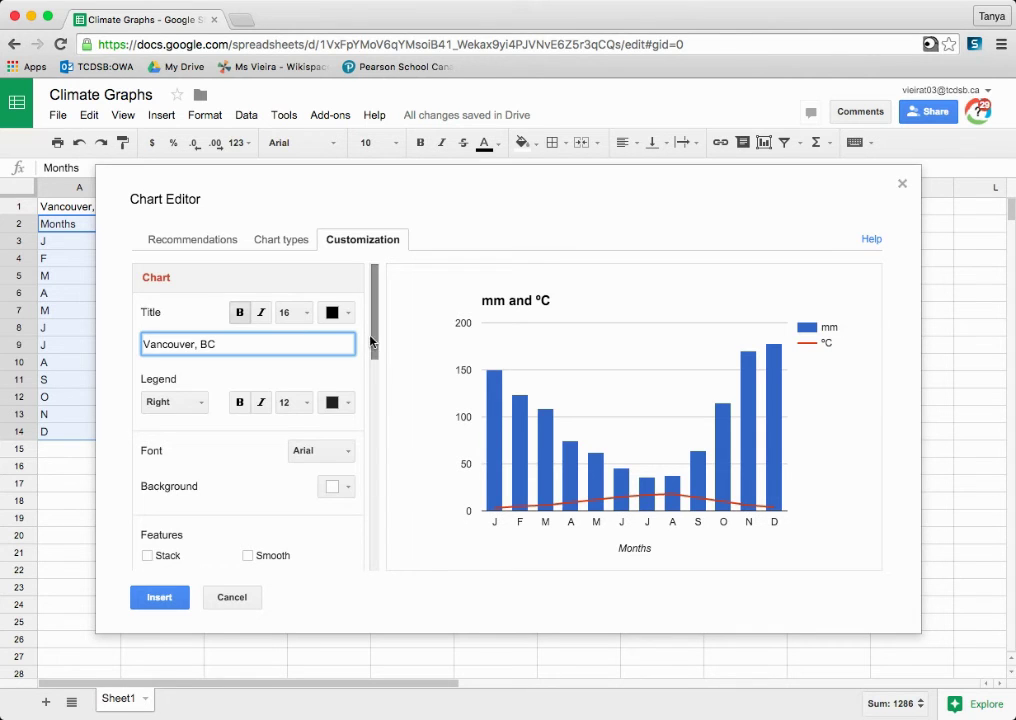
Select the mm precipitation series for customizing and bring up its axis options.
{"action": "left_click_drag", "start_coordinate": [371, 342], "coordinate": [374, 470]}
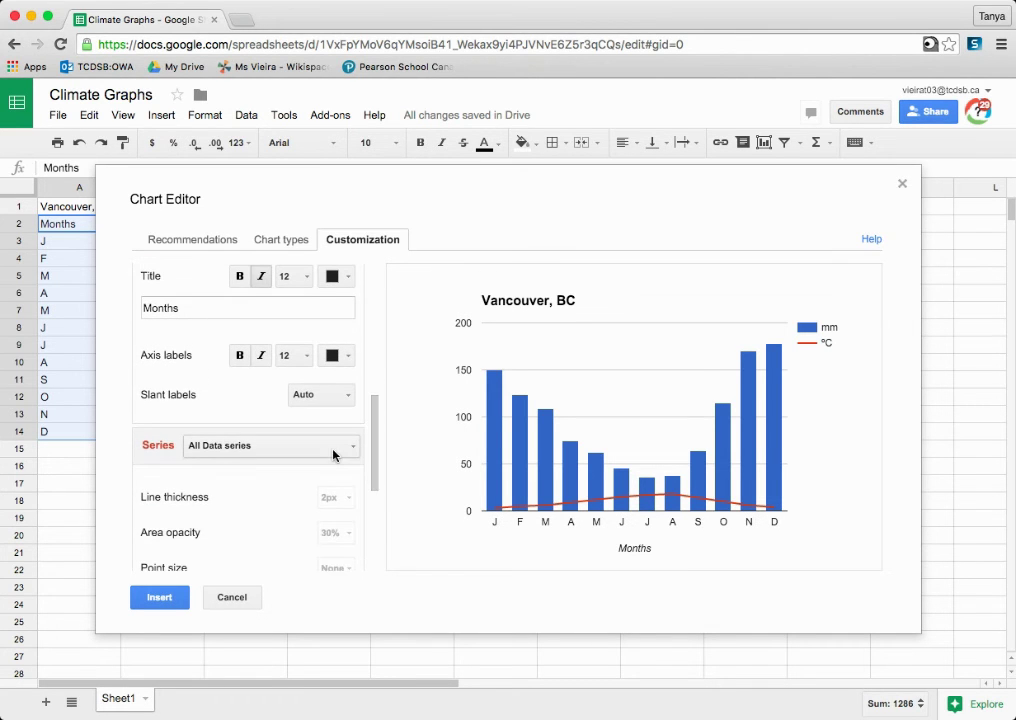
{"action": "left_click", "coordinate": [333, 455]}
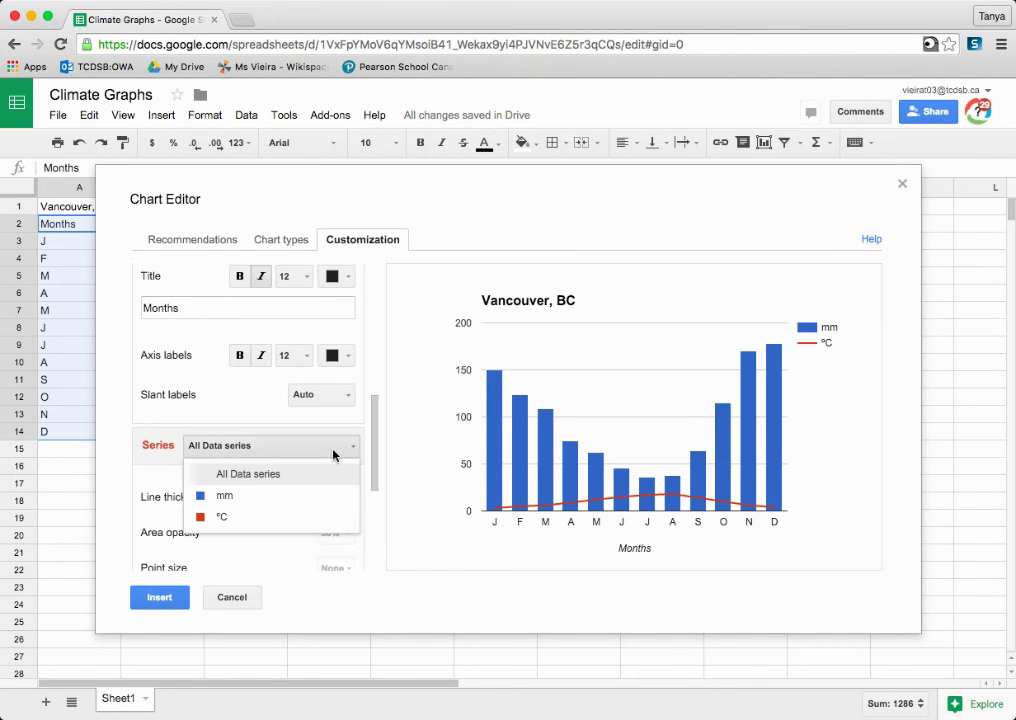
{"action": "left_click", "coordinate": [296, 497]}
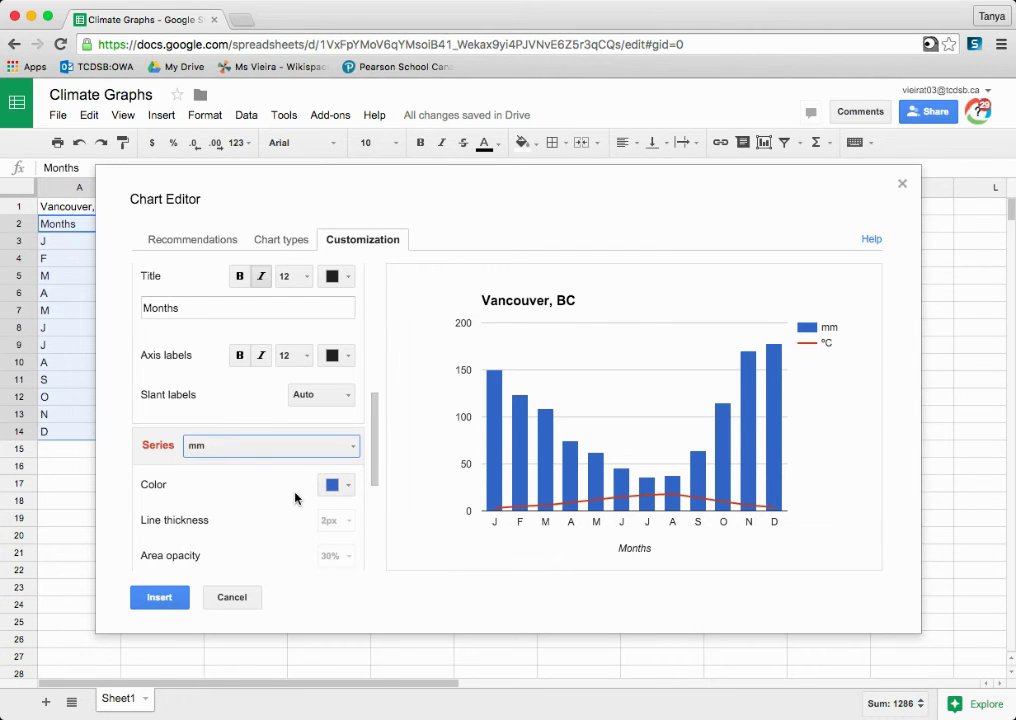
{"action": "left_click", "coordinate": [375, 466]}
{"action": "left_click_drag", "start_coordinate": [375, 466], "coordinate": [374, 531]}
{"action": "left_click", "coordinate": [336, 491]}
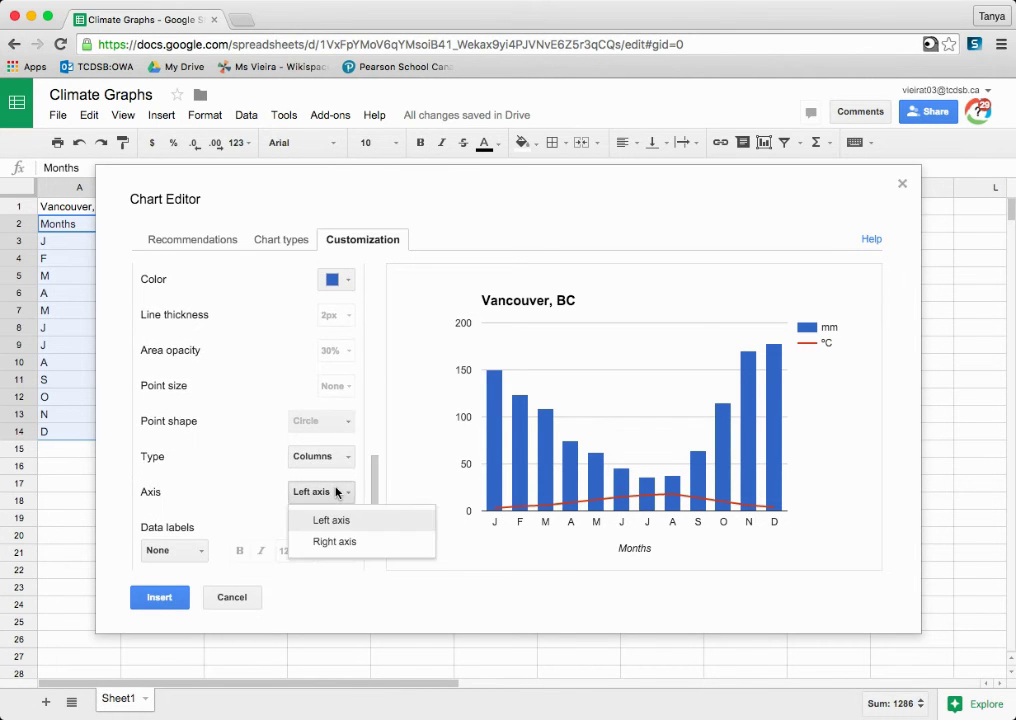
Put the mm precipitation series on the right axis and smooth the temperature line.
{"action": "left_click", "coordinate": [336, 542]}
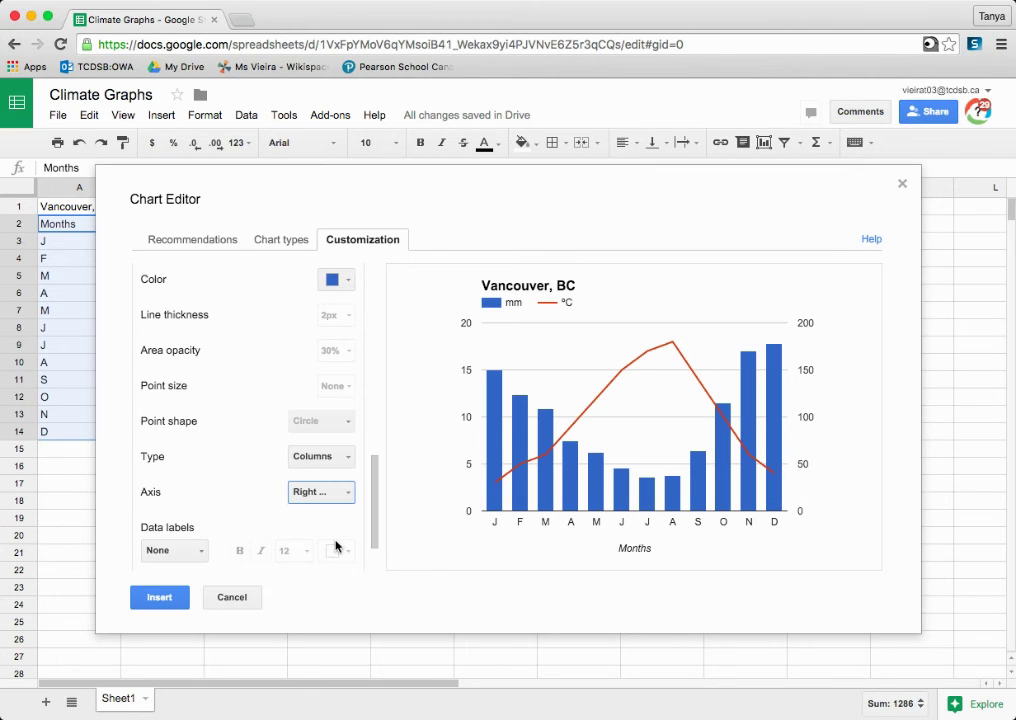
{"action": "left_click_drag", "start_coordinate": [376, 519], "coordinate": [372, 397]}
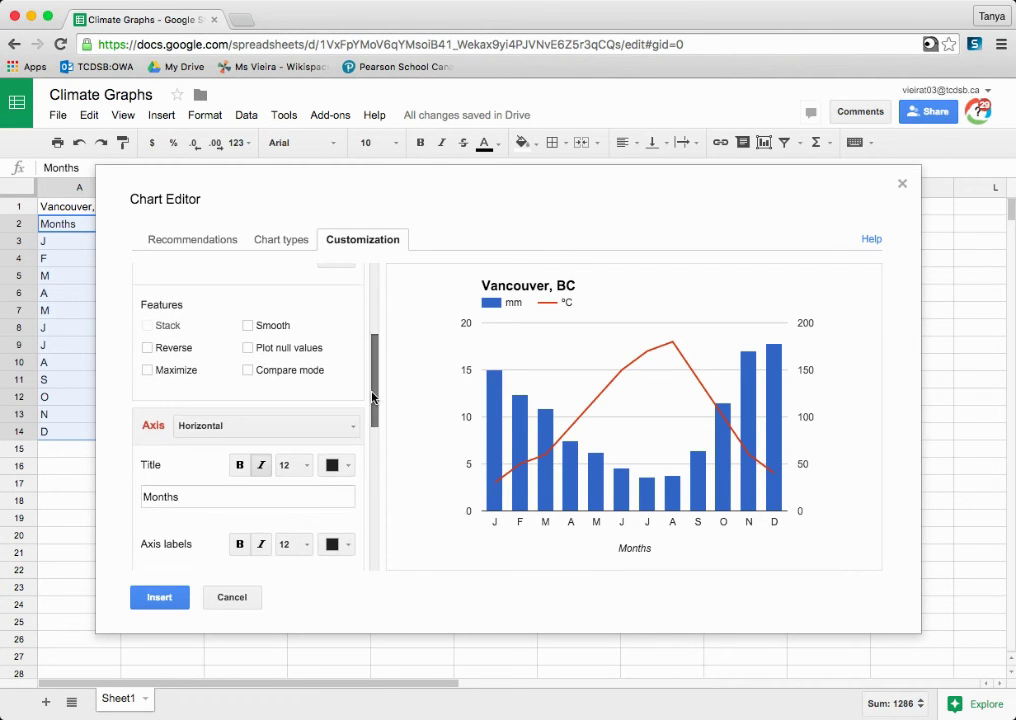
{"action": "left_click", "coordinate": [247, 326]}
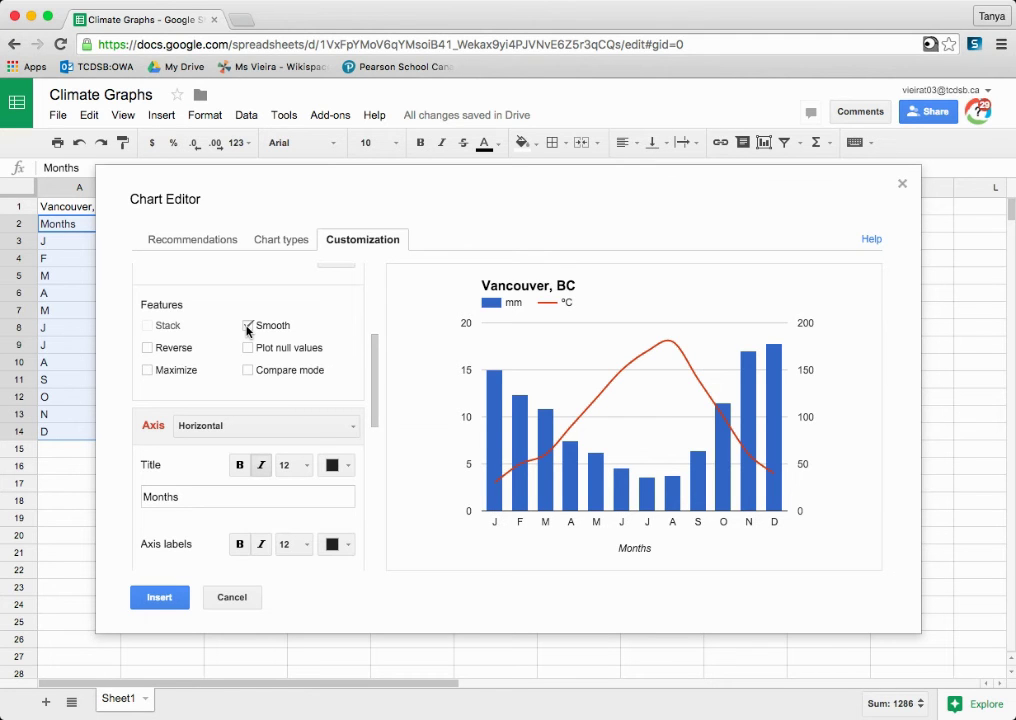
{"action": "left_click", "coordinate": [305, 425]}
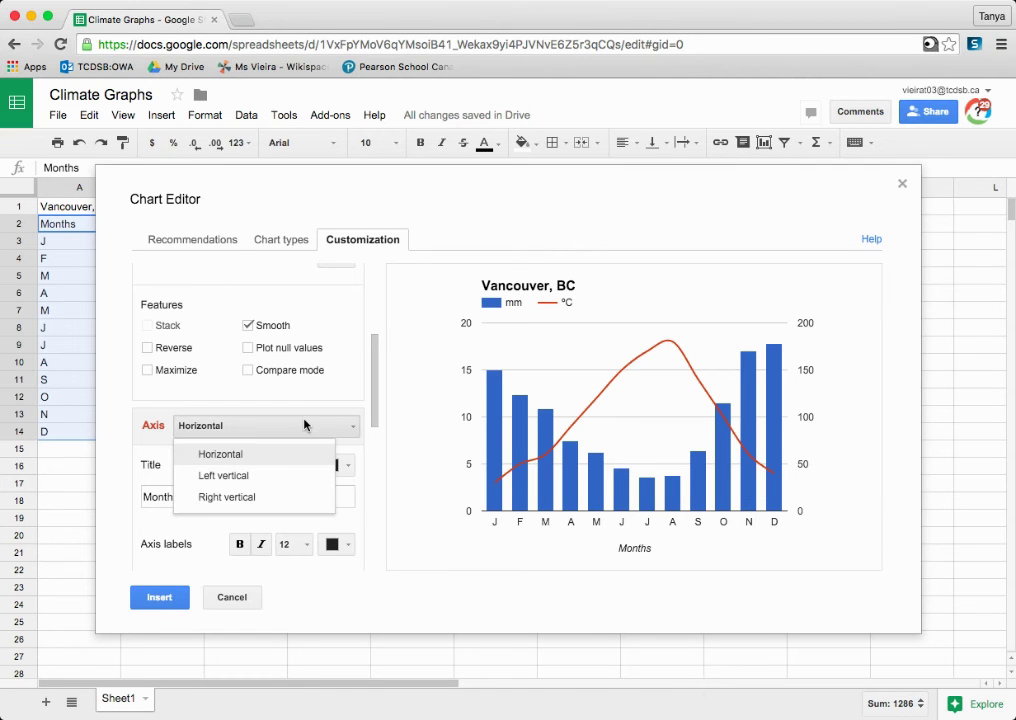
Title the left vertical axis 'Average Monthly Temperature (°C)'.
{"action": "left_click", "coordinate": [284, 477]}
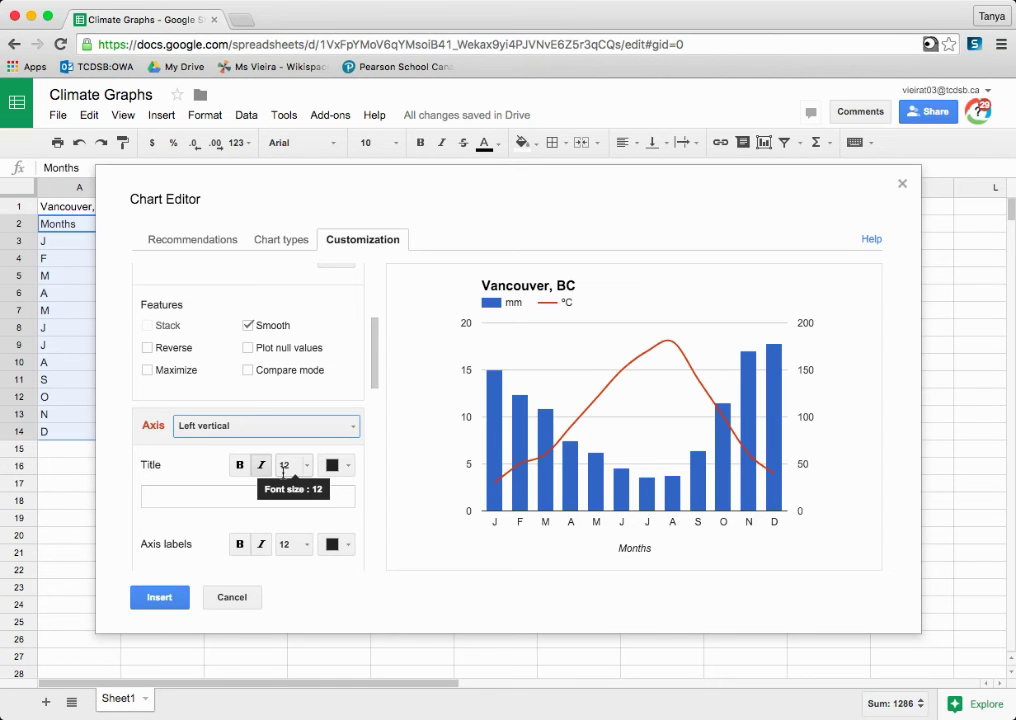
{"action": "left_click", "coordinate": [205, 497]}
{"action": "type", "text": "Average "}
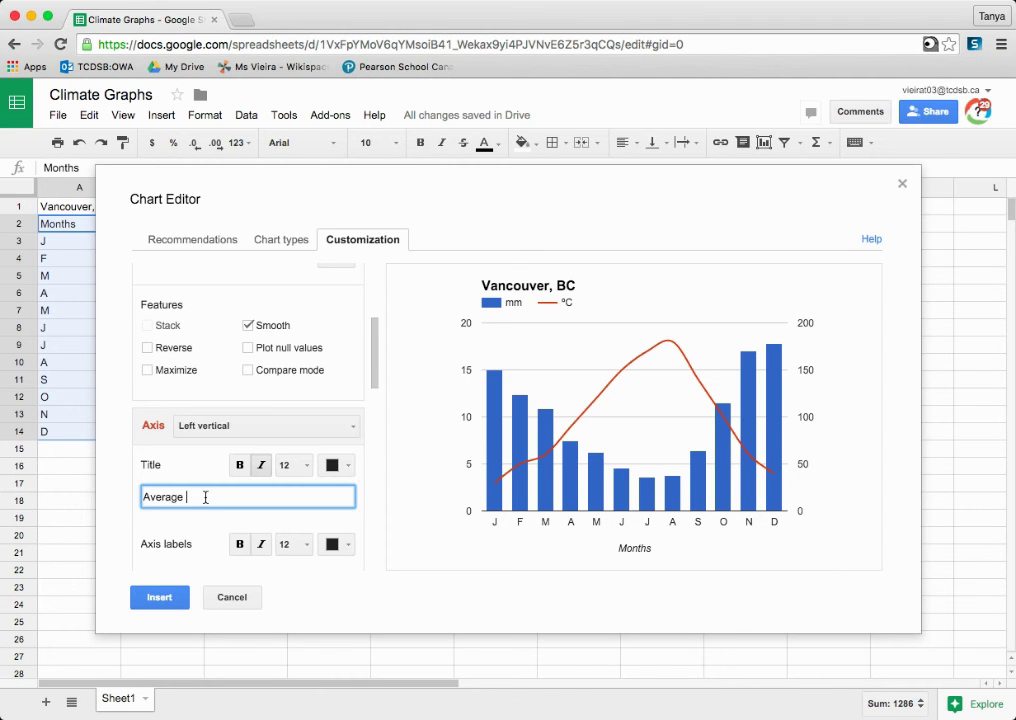
{"action": "type", "text": "Monthly Temperature (°C)"}
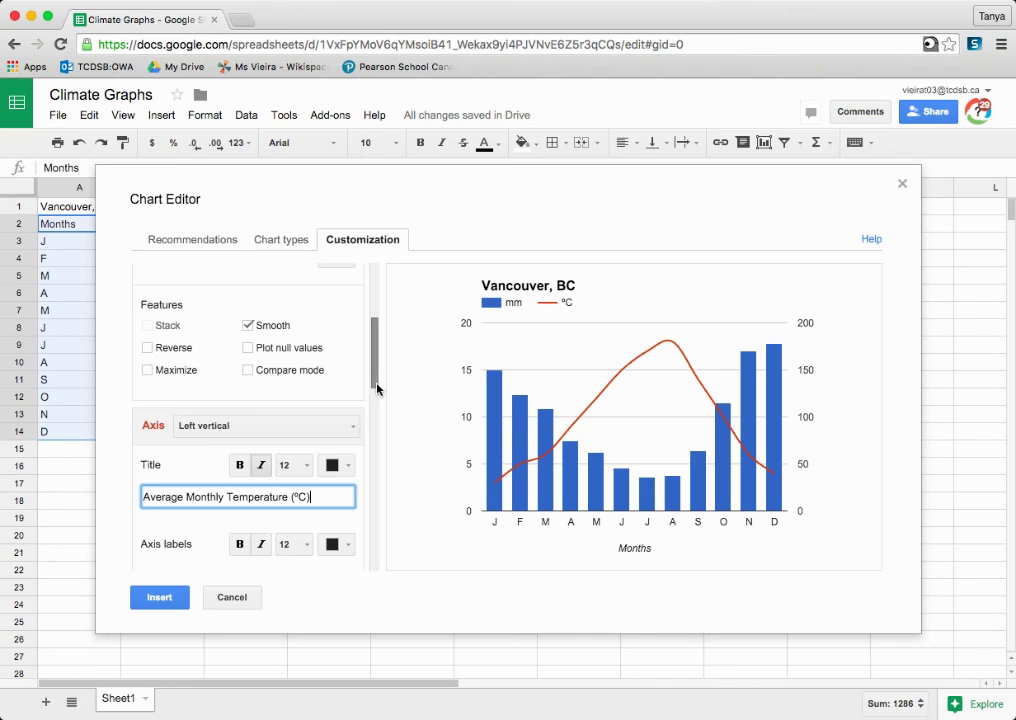
Set the left axis bounds to minimum 0 and maximum 20.
{"action": "left_click_drag", "start_coordinate": [376, 388], "coordinate": [378, 421]}
{"action": "scroll", "coordinate": [378, 421], "scroll_direction": "down", "scroll_amount": 2}
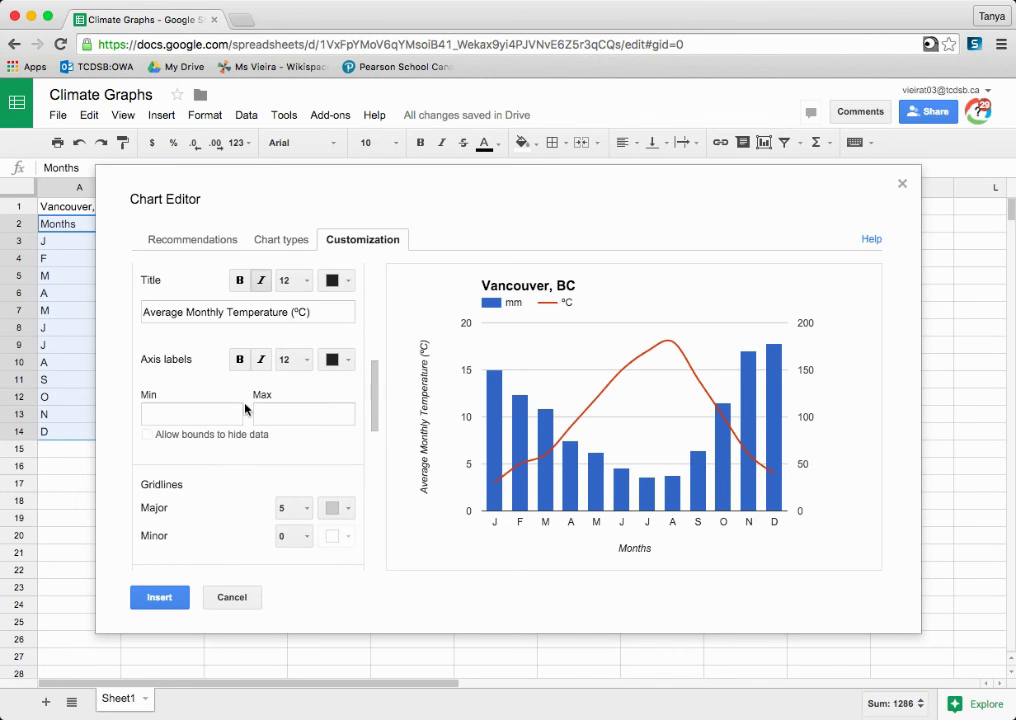
{"action": "left_click", "coordinate": [212, 408]}
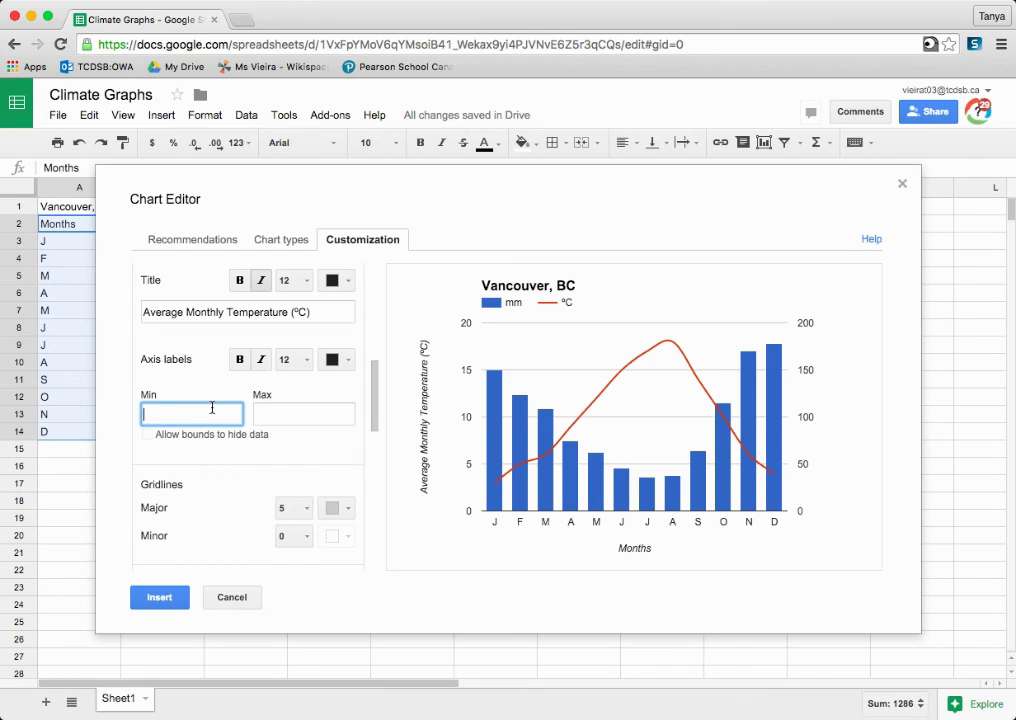
{"action": "type", "text": "0"}
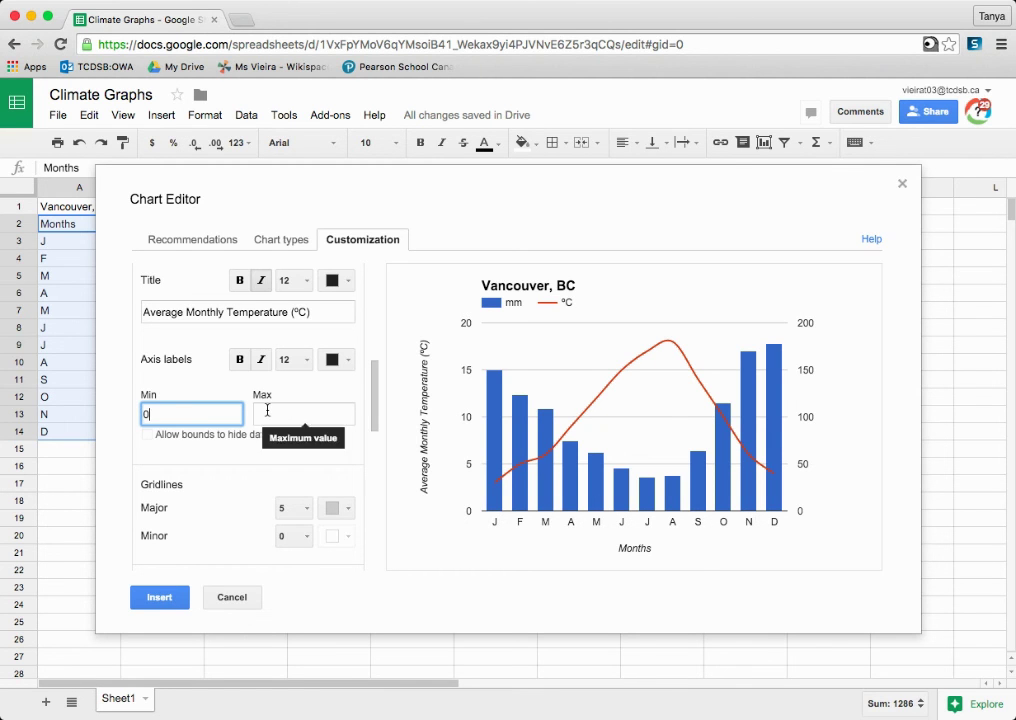
{"action": "left_click", "coordinate": [265, 408]}
{"action": "type", "text": "20"}
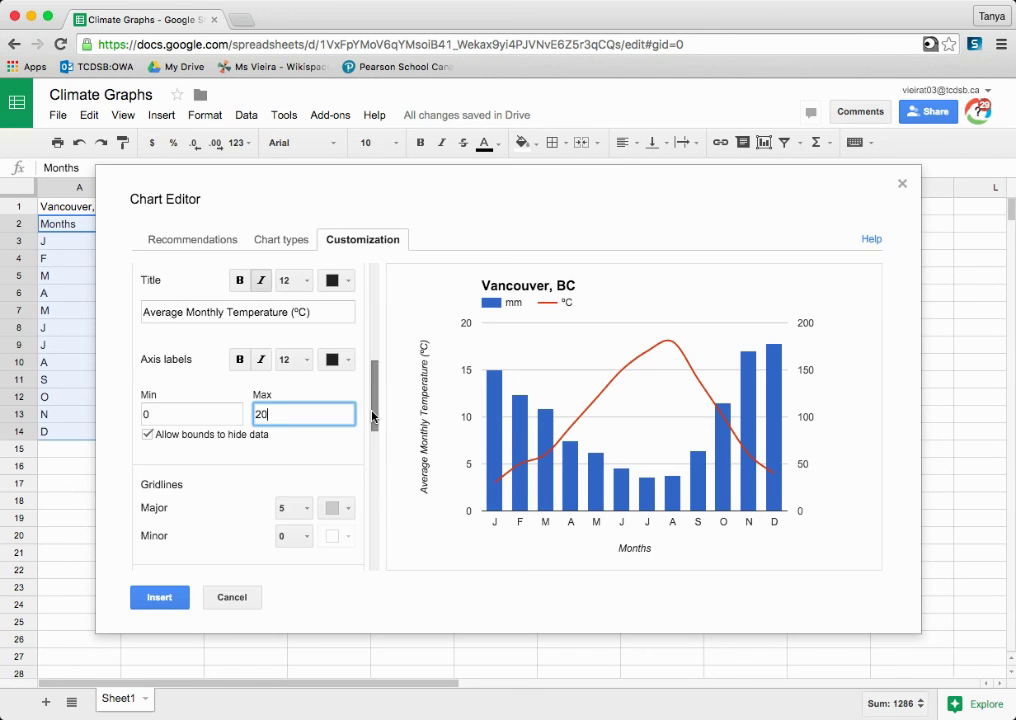
{"action": "left_click_drag", "start_coordinate": [372, 415], "coordinate": [376, 395]}
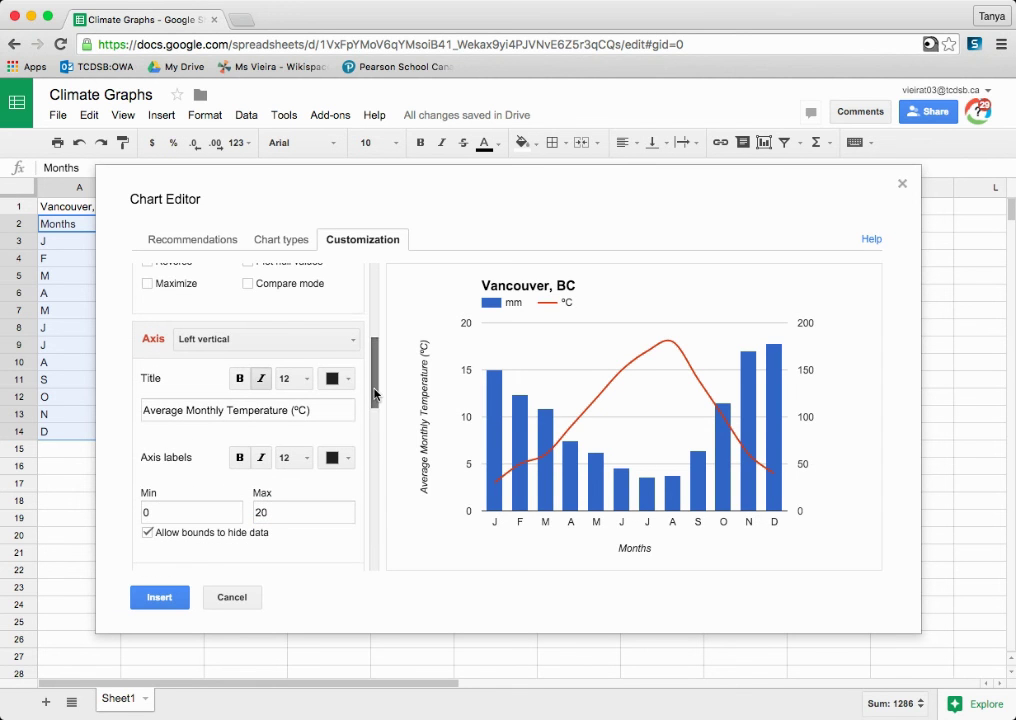
Title the right vertical axis 'Total Monthly Precipitation'.
{"action": "left_click", "coordinate": [331, 340]}
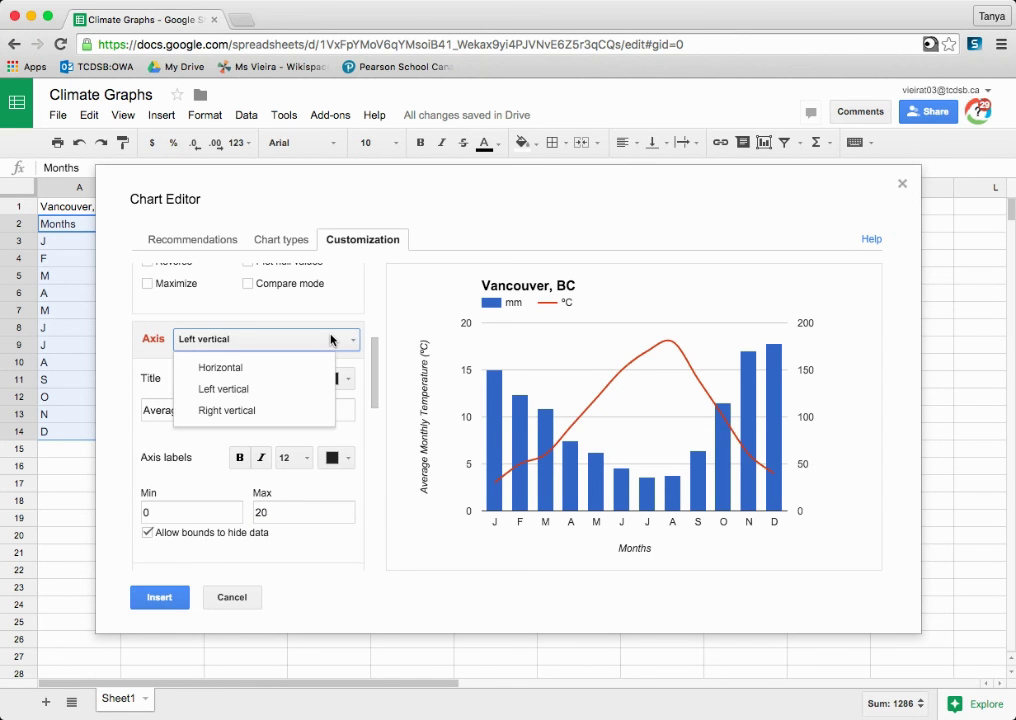
{"action": "left_click", "coordinate": [296, 411]}
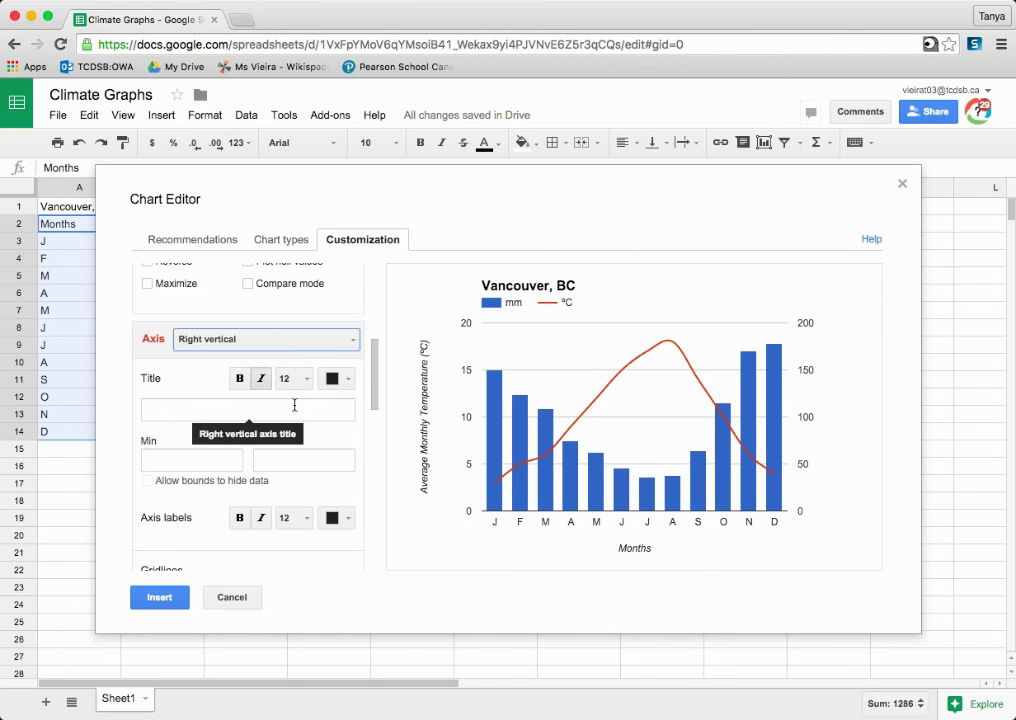
{"action": "left_click", "coordinate": [215, 417]}
{"action": "type", "text": "Total"}
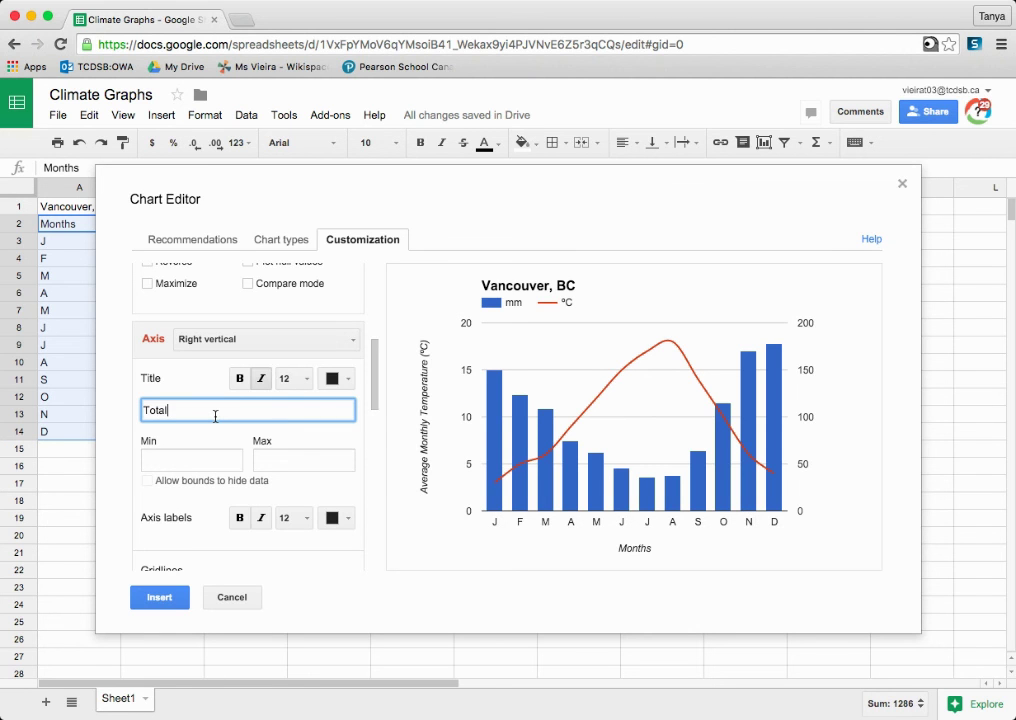
{"action": "type", "text": " Monthly Preci"}
{"action": "type", "text": "pitation"}
Bound the right axis from 0 to 200 and insert the finished chart over the data.
{"action": "left_click", "coordinate": [162, 456]}
{"action": "type", "text": "0"}
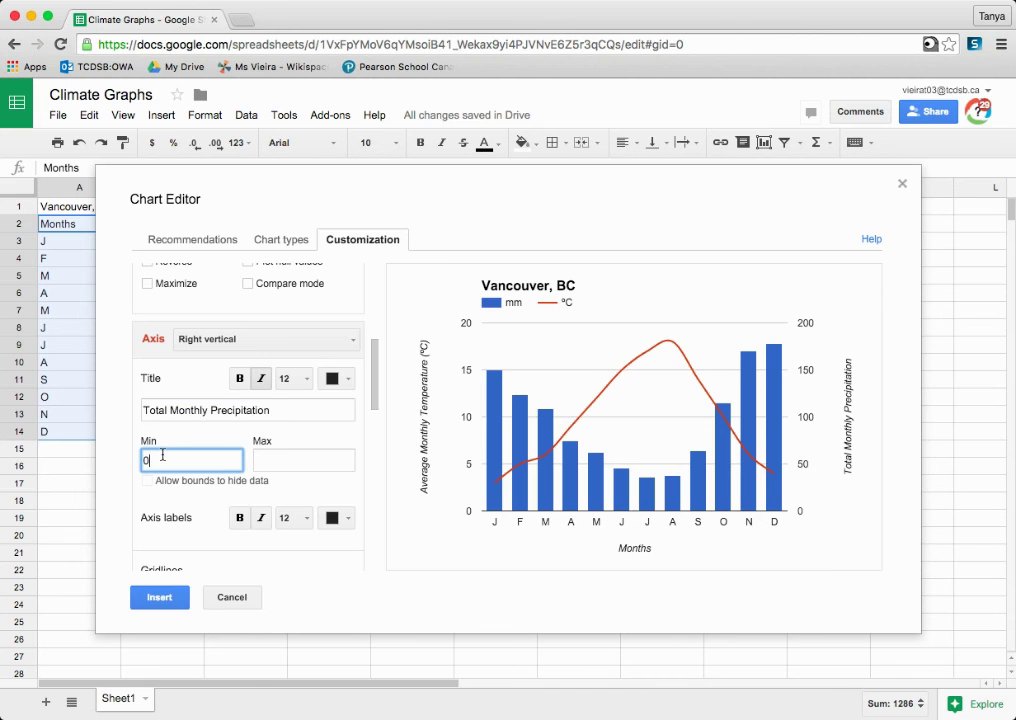
{"action": "left_click", "coordinate": [272, 463]}
{"action": "type", "text": "200"}
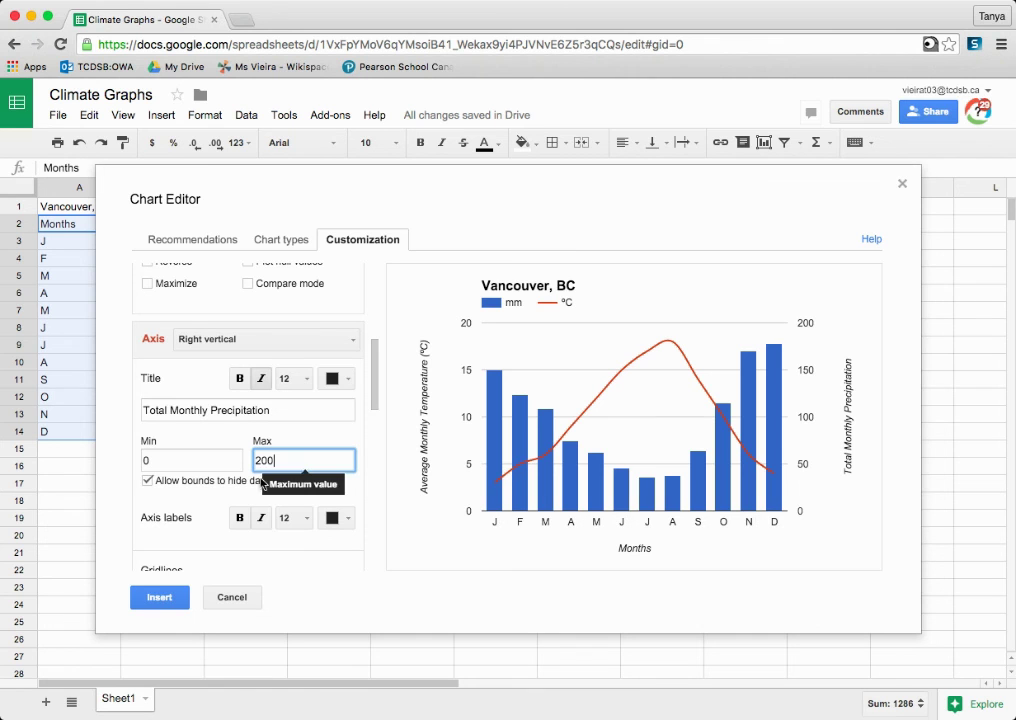
{"action": "left_click", "coordinate": [160, 597]}
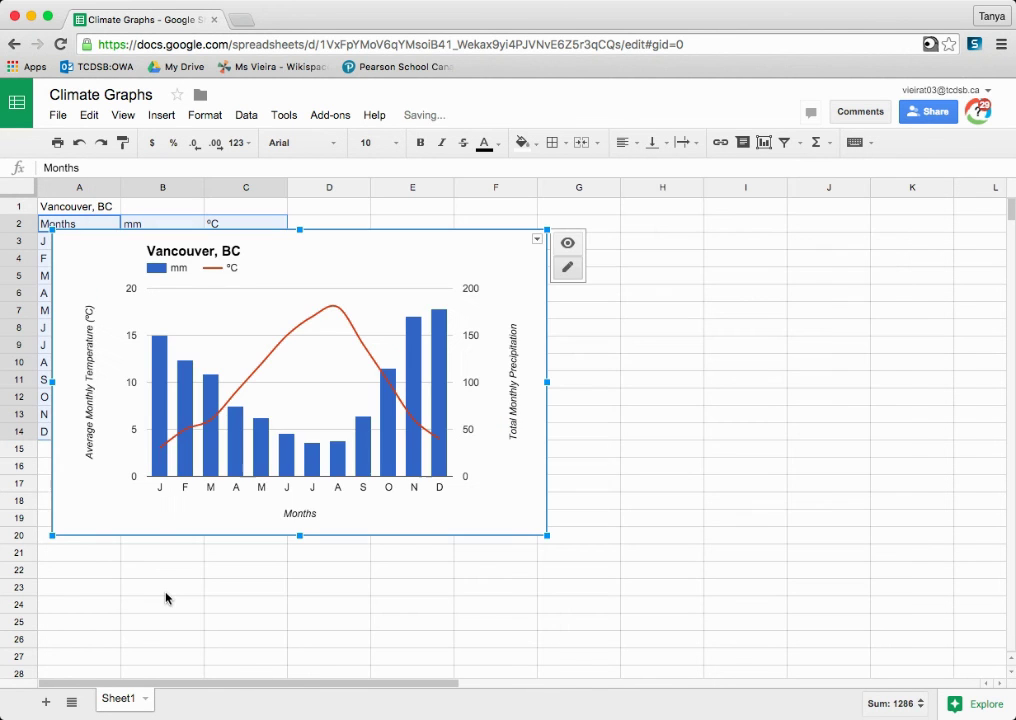